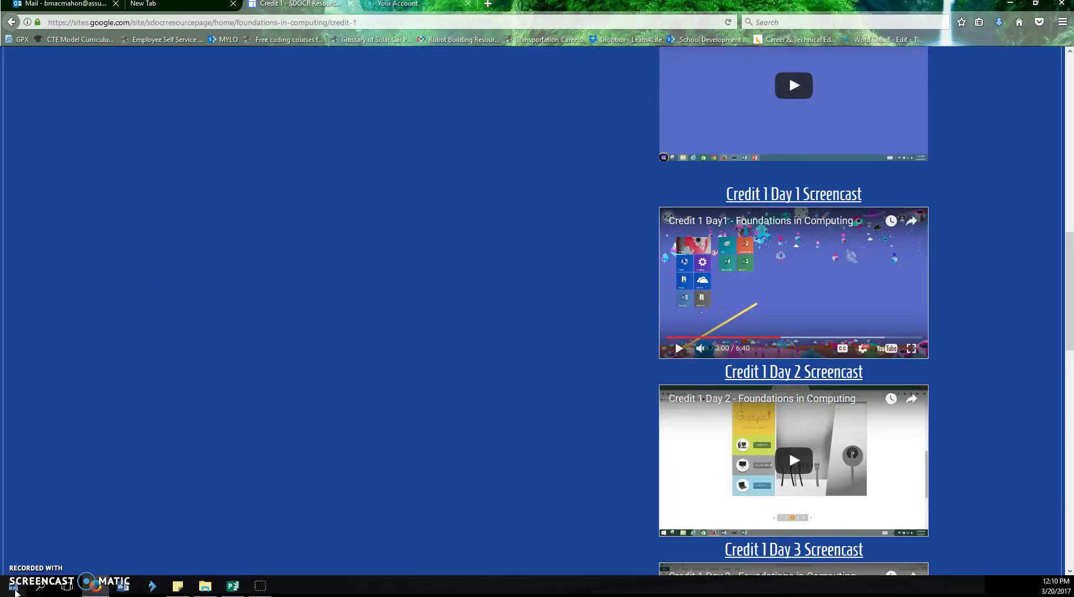
- Show the Credit 1 Day 1 screencast in full screen and jump to 3:13
click(912, 349)
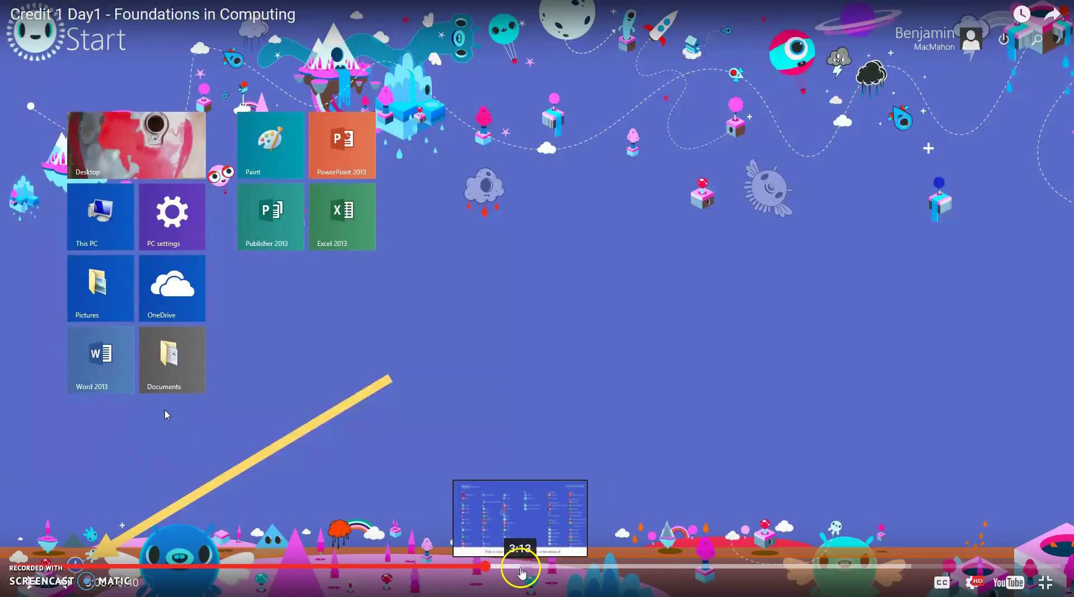
click(517, 568)
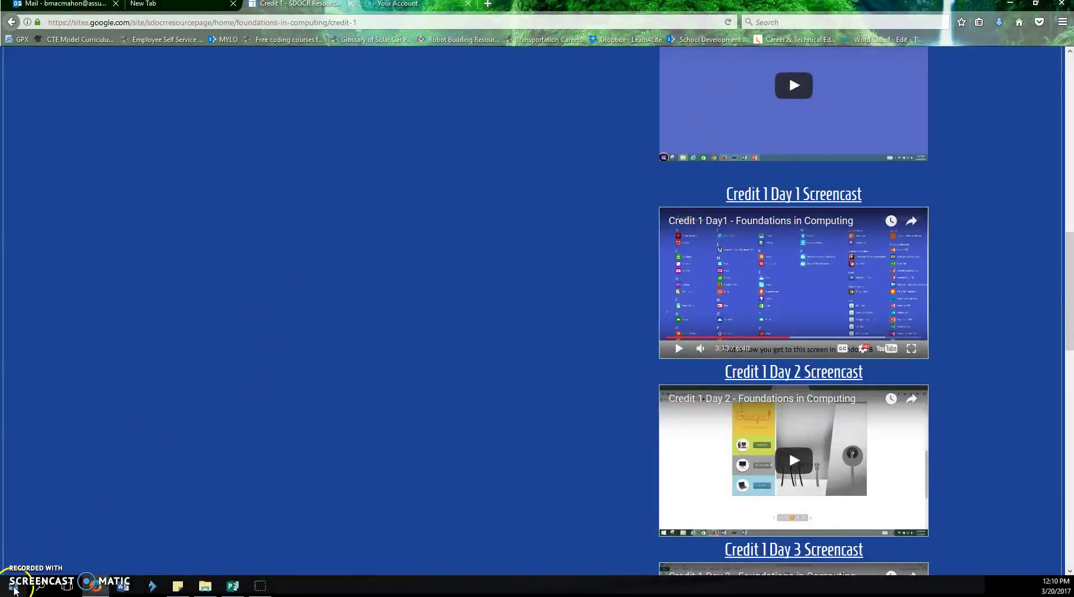
- Browse the Start menu's app list, open Windows Search from it, and dismiss the search pane
click(14, 590)
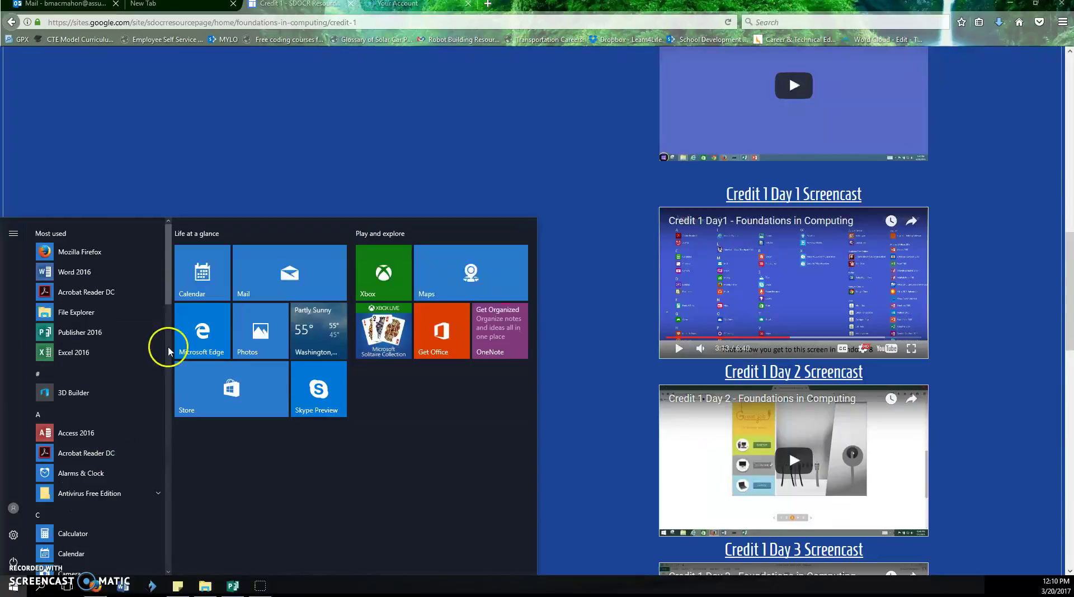
drag(168, 282, 173, 478)
click(67, 465)
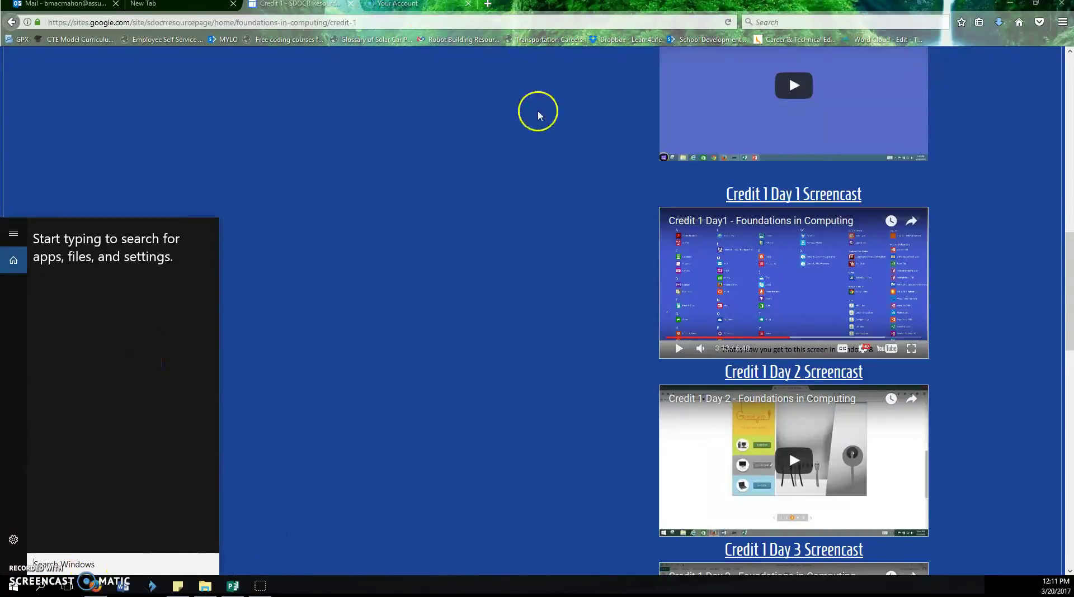
click(412, 257)
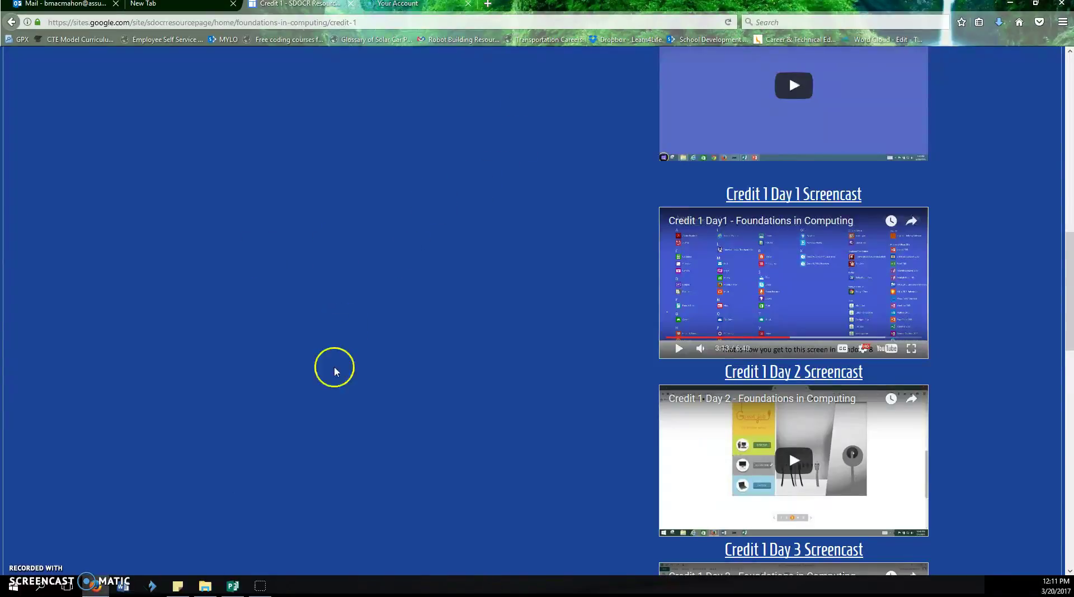
- Bring up the File Explorer window with the 3D Printing folder, activate its search field, and close the window
click(205, 593)
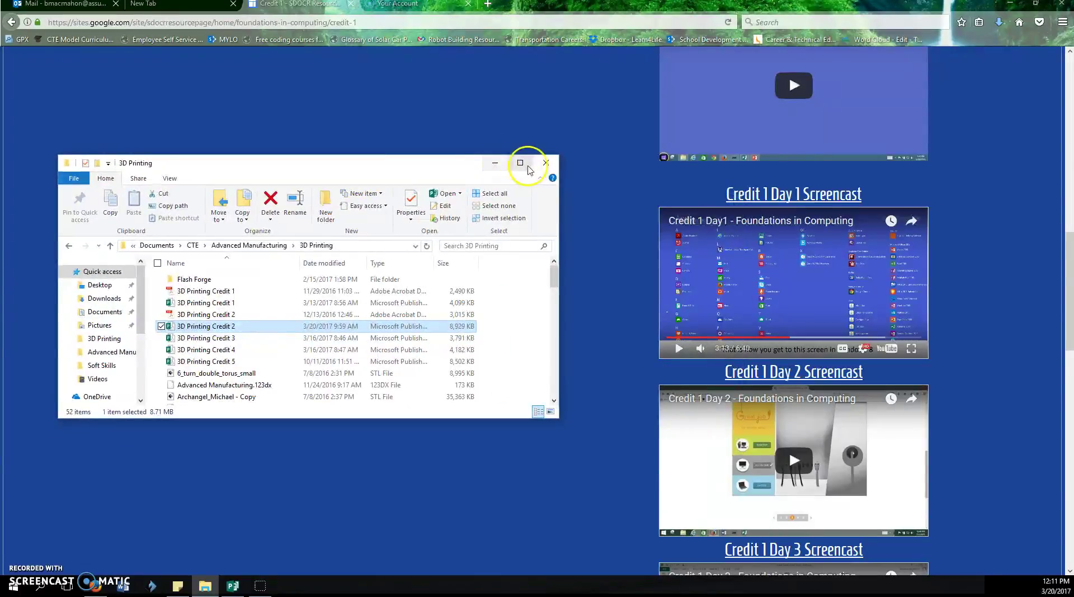
click(478, 247)
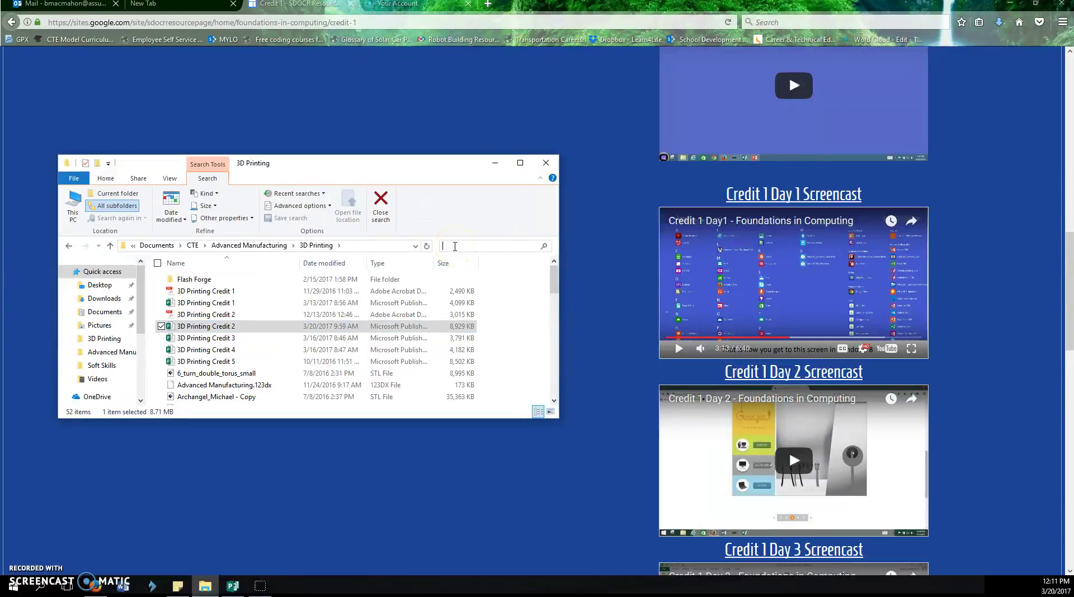
mouse_move(205, 586)
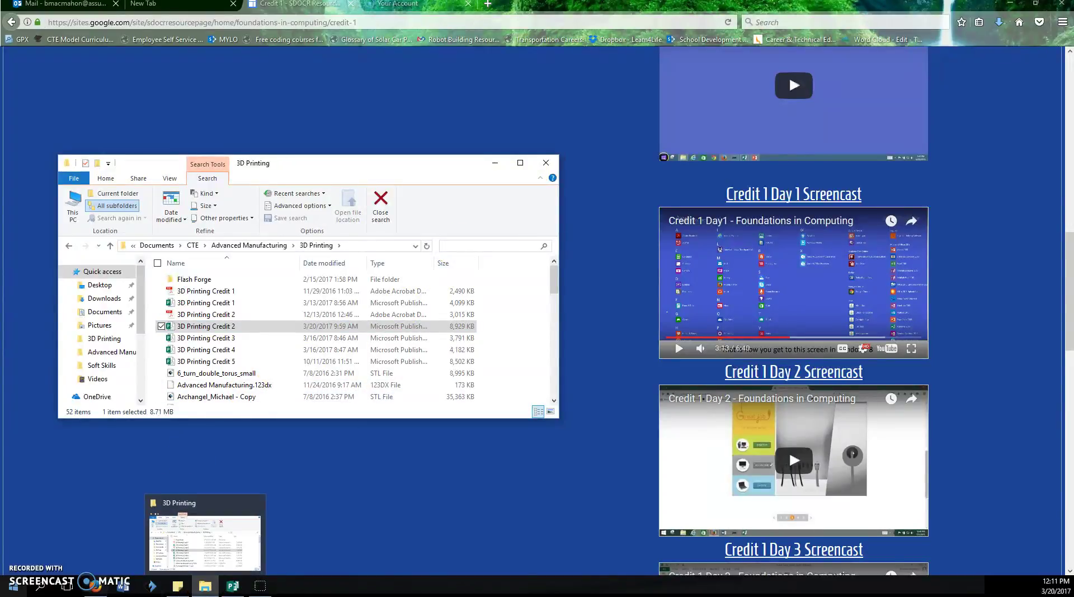
click(17, 587)
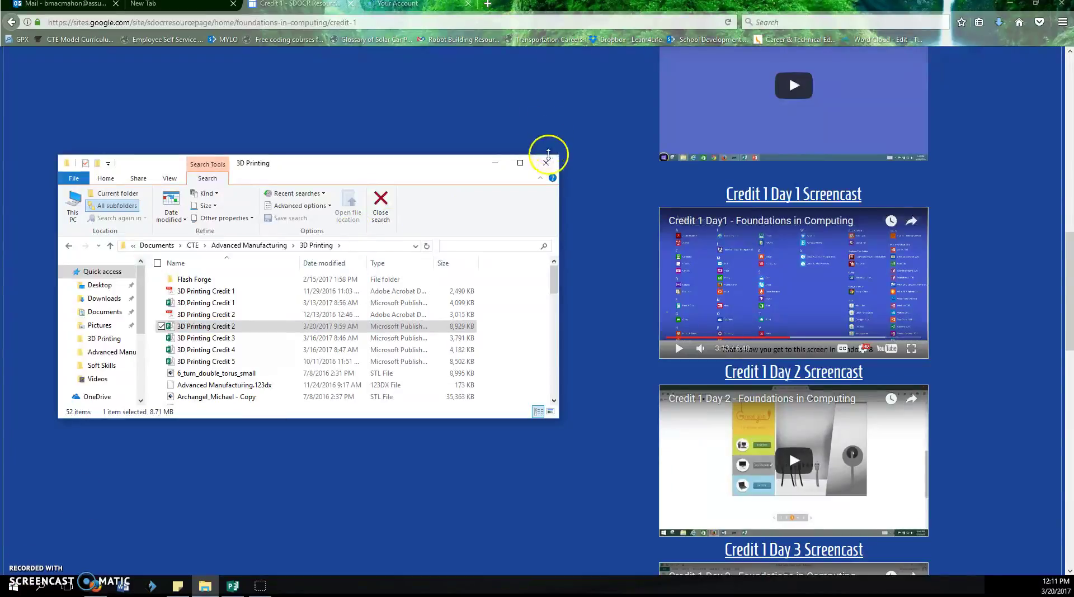
click(547, 163)
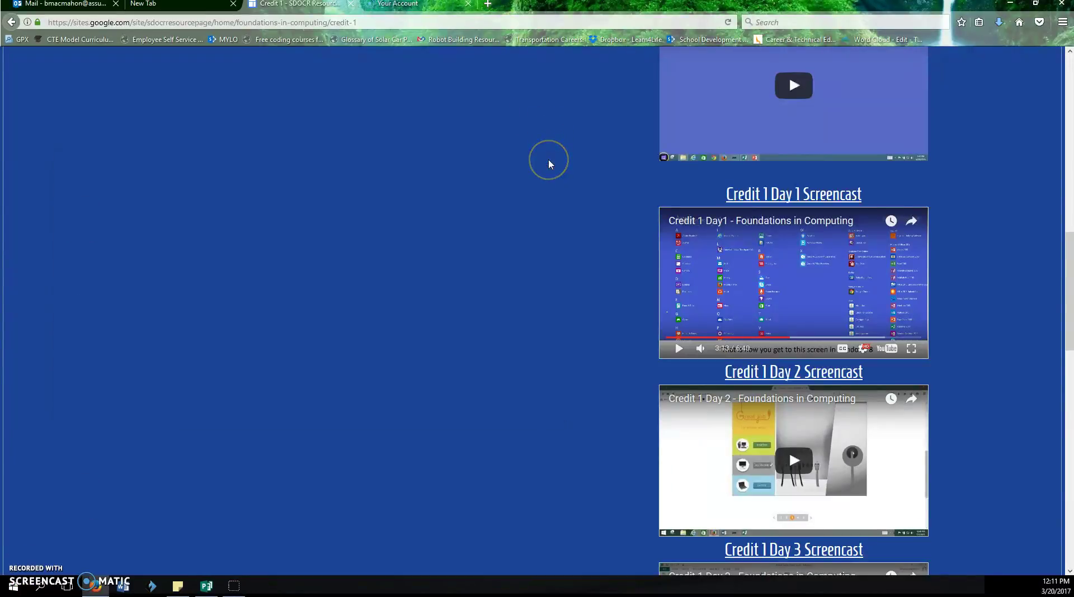
- Minimize the browser to show the desktop and browse the Start menu's app list
click(1014, 6)
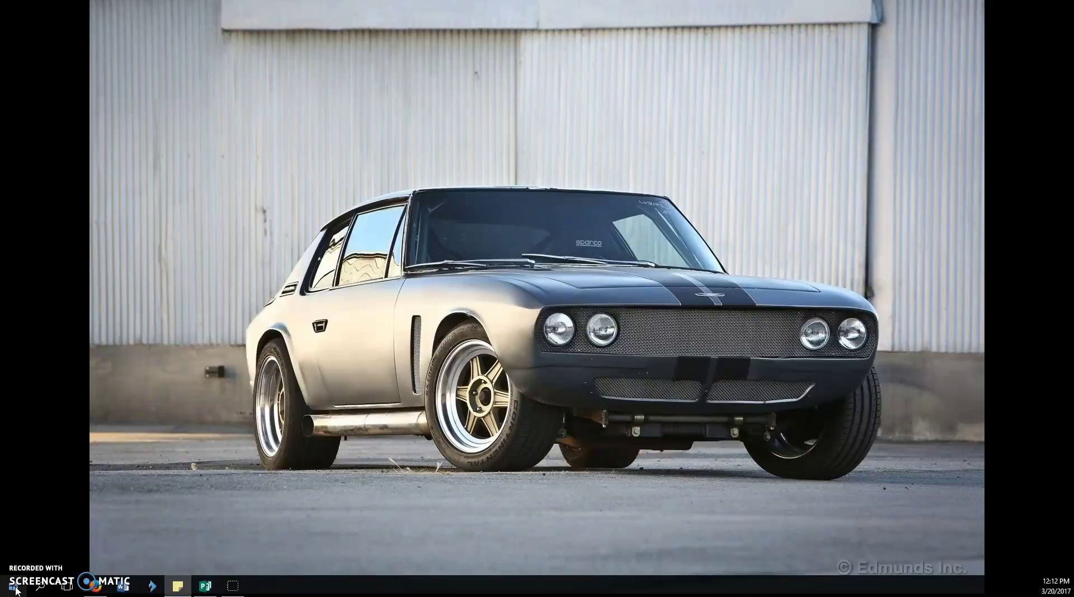
click(13, 591)
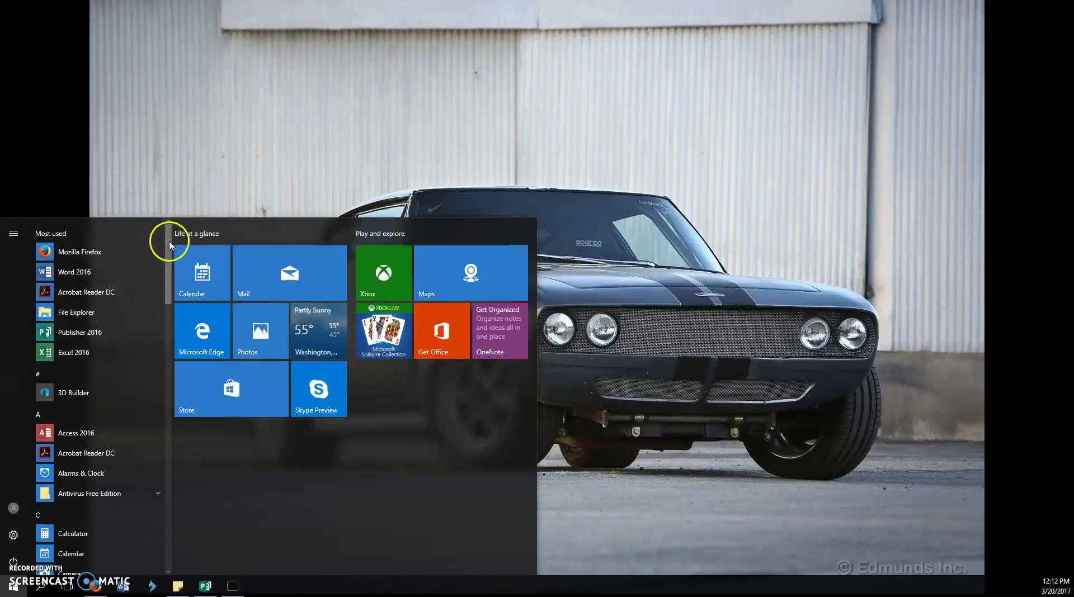
drag(166, 238, 171, 311)
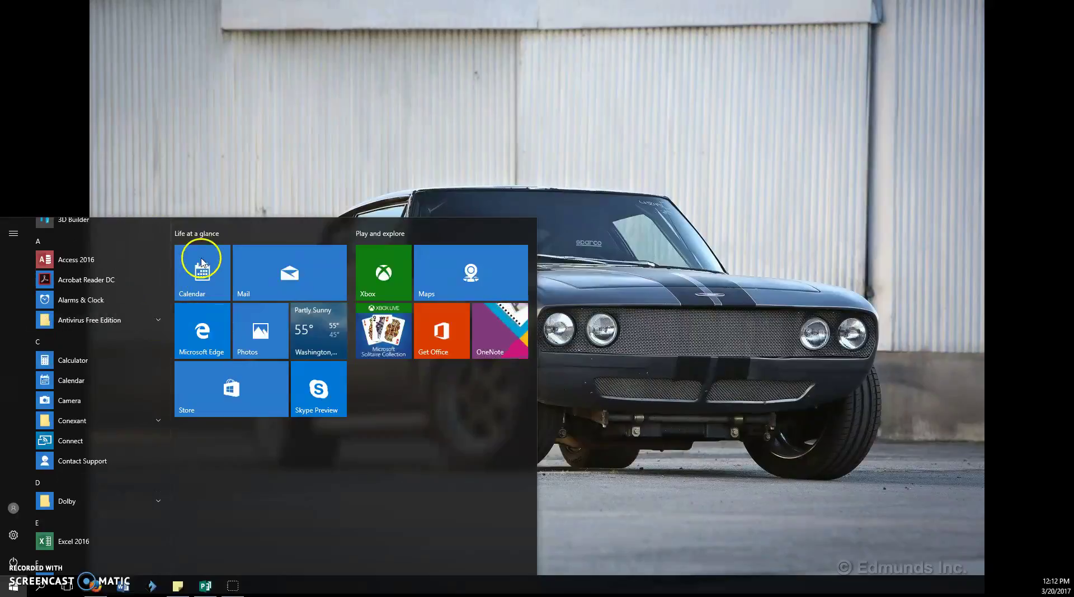
click(238, 182)
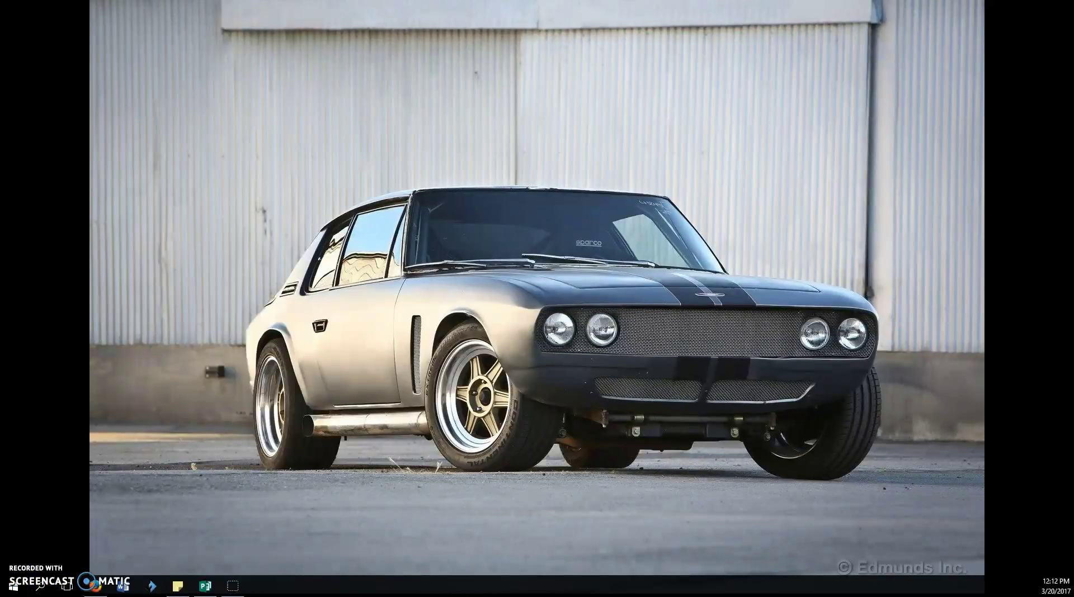
- Open Windows Settings, then place a Control Panel shortcut on the desktop and open it
drag(0, 358, 279, 290)
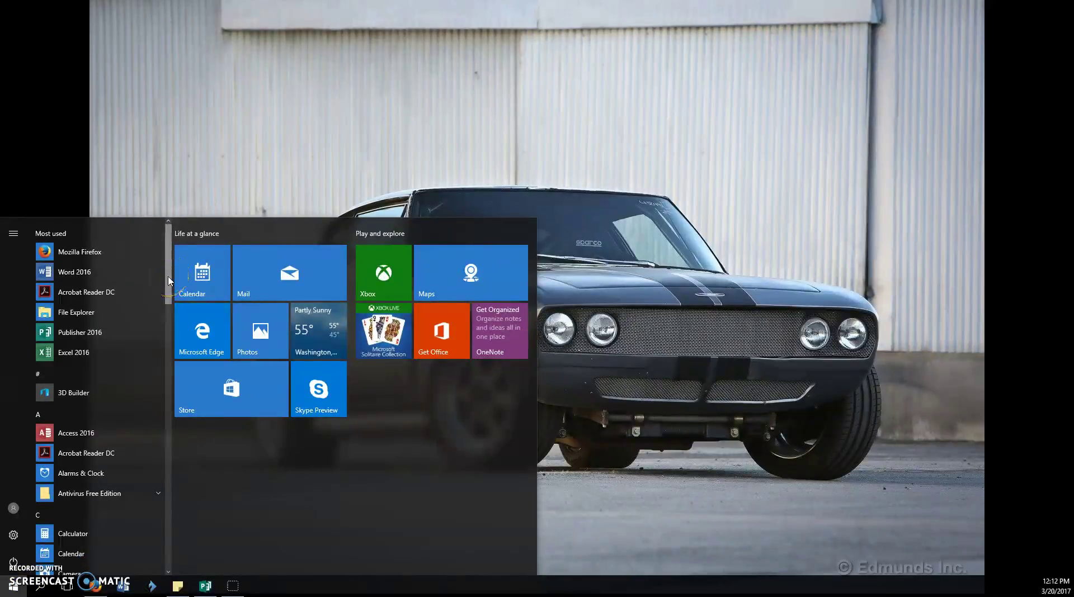
drag(170, 281, 163, 321)
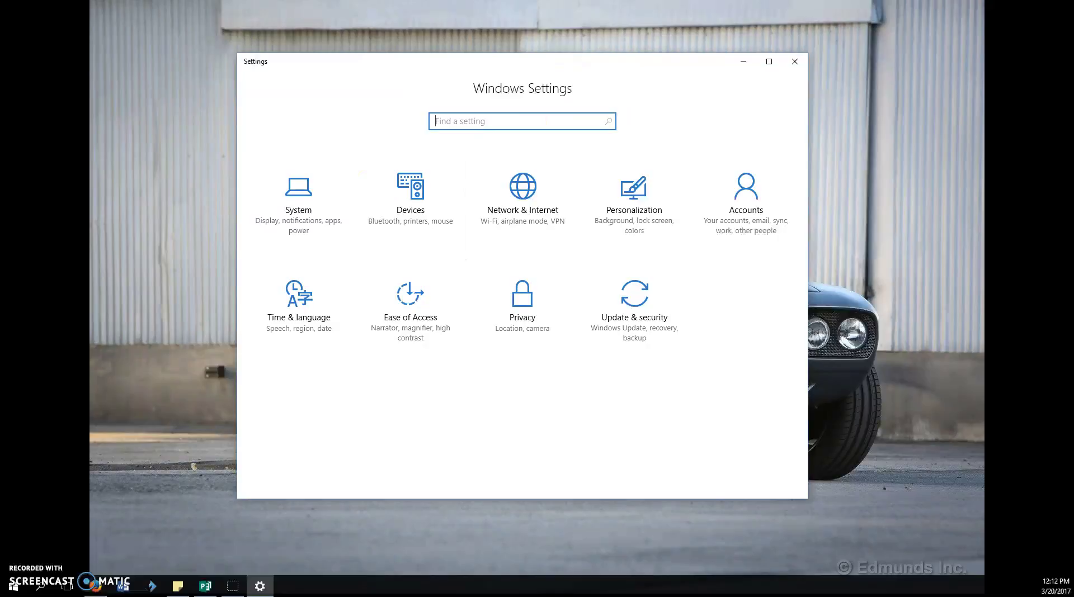
drag(92, 448, 189, 383)
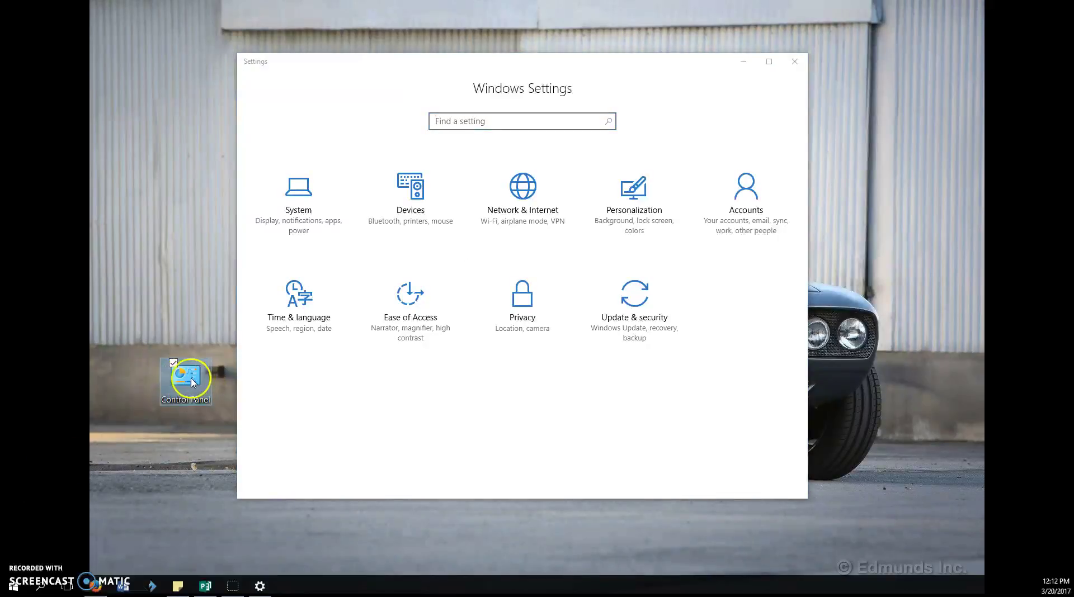
double_click(189, 383)
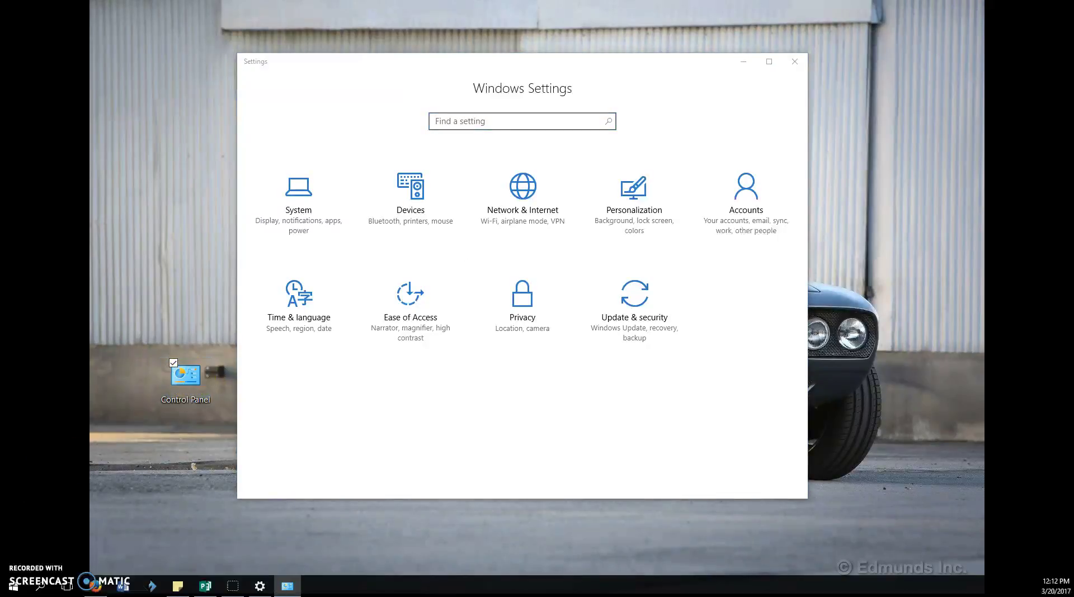
- Move the Settings and Control Panel windows apart to compare them, and close both
click(495, 79)
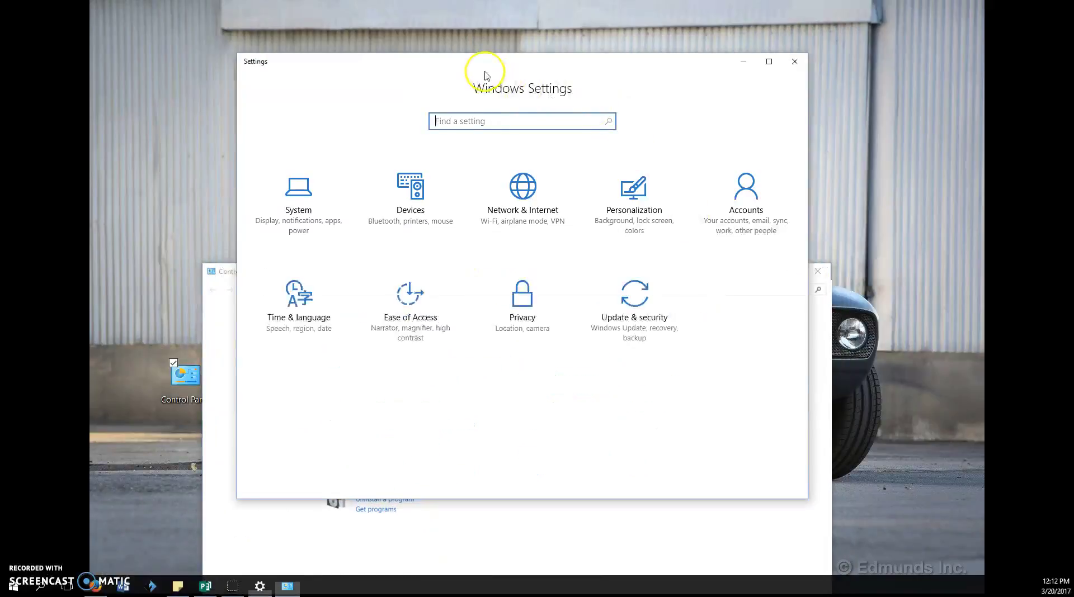
drag(638, 64, 866, 69)
drag(367, 280, 331, 303)
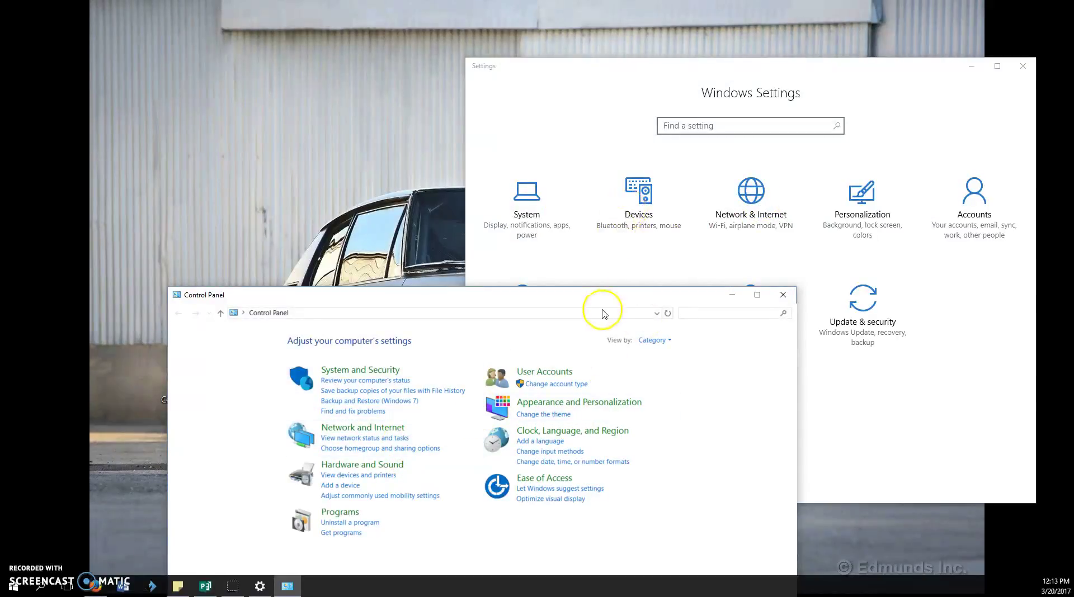
click(1023, 66)
click(783, 295)
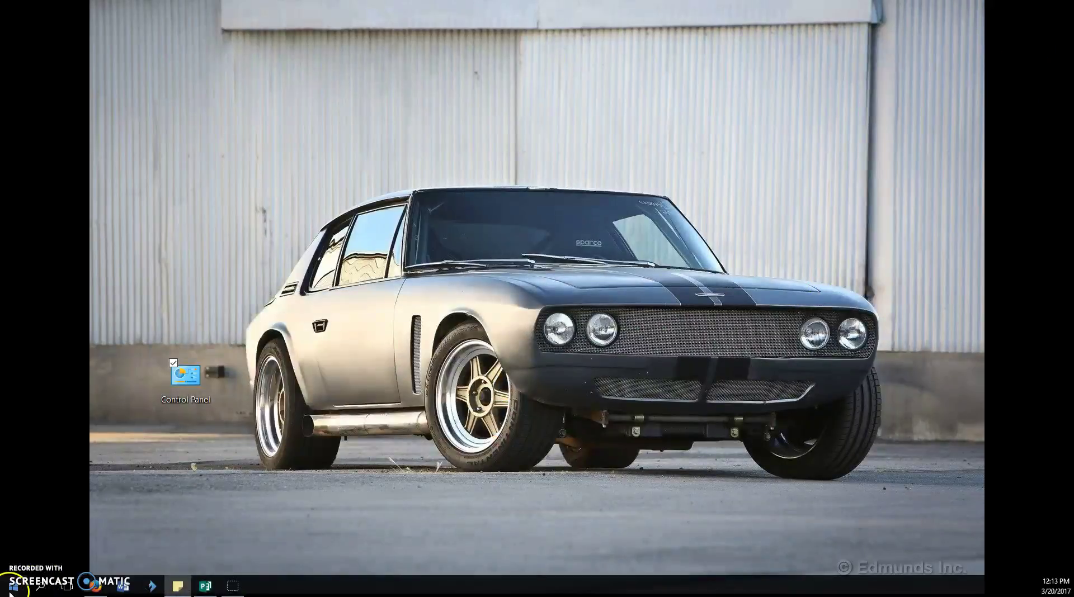
- Search Windows for "control" through the Search entry in the app list, open Control Panel, and close it
click(12, 587)
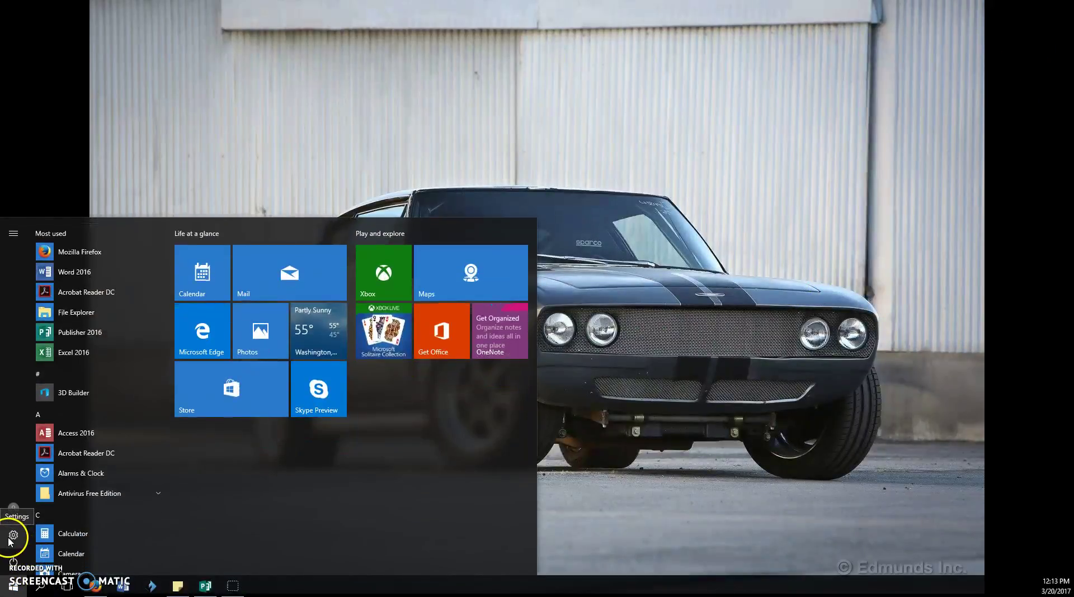
scroll(166, 494, down, 5)
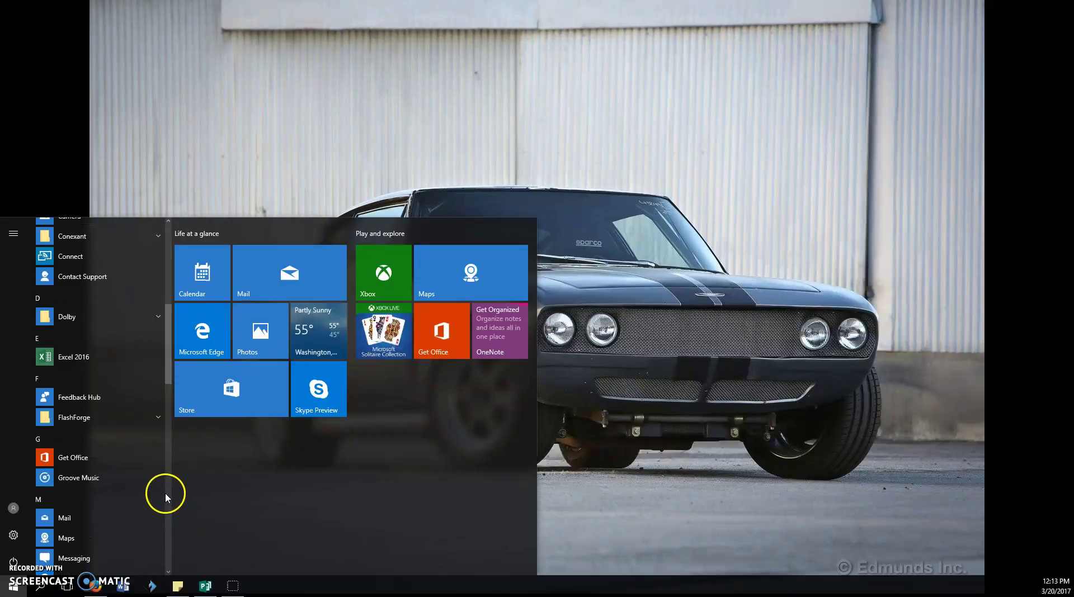
scroll(165, 493, down, 10)
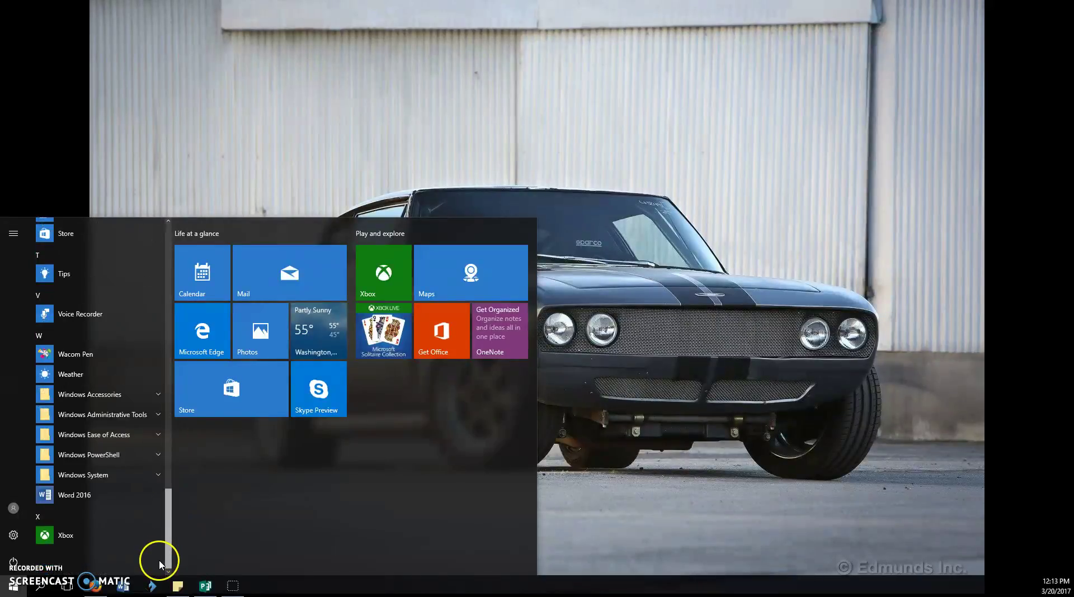
scroll(163, 531, up, 4)
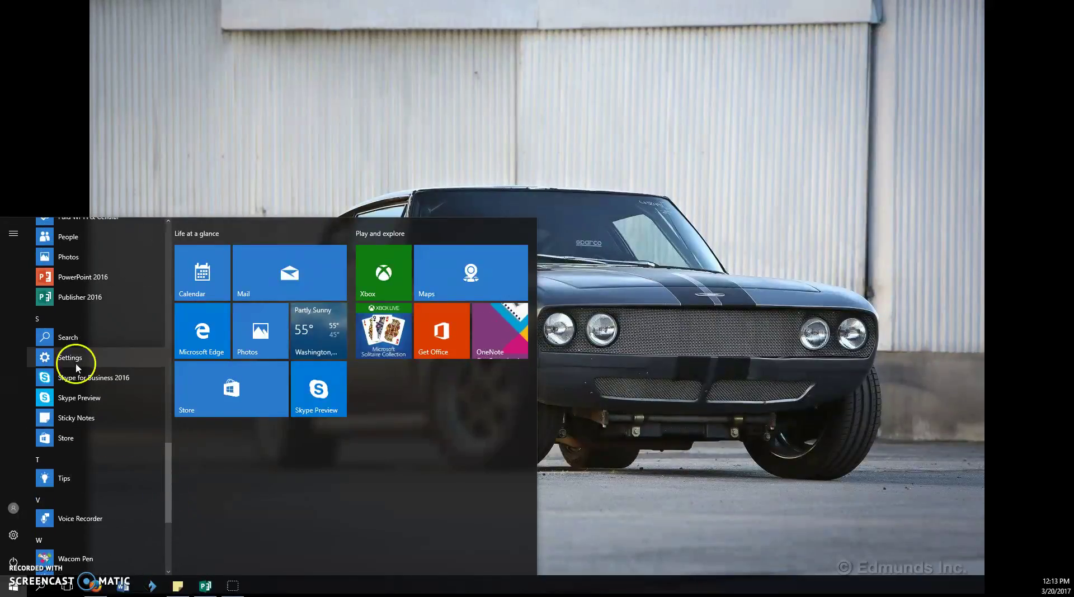
click(63, 338)
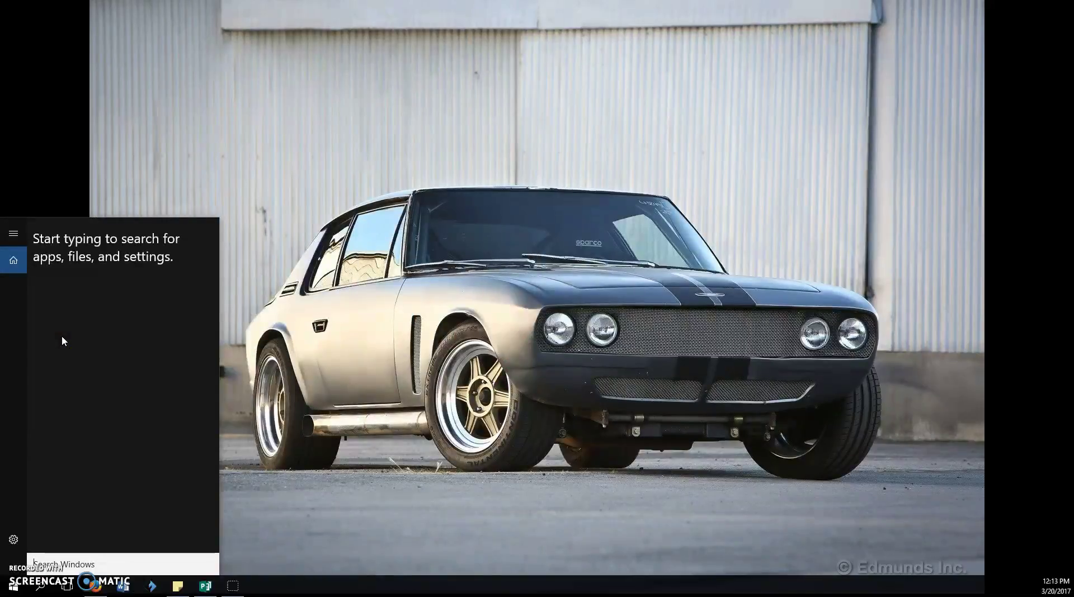
text(control)
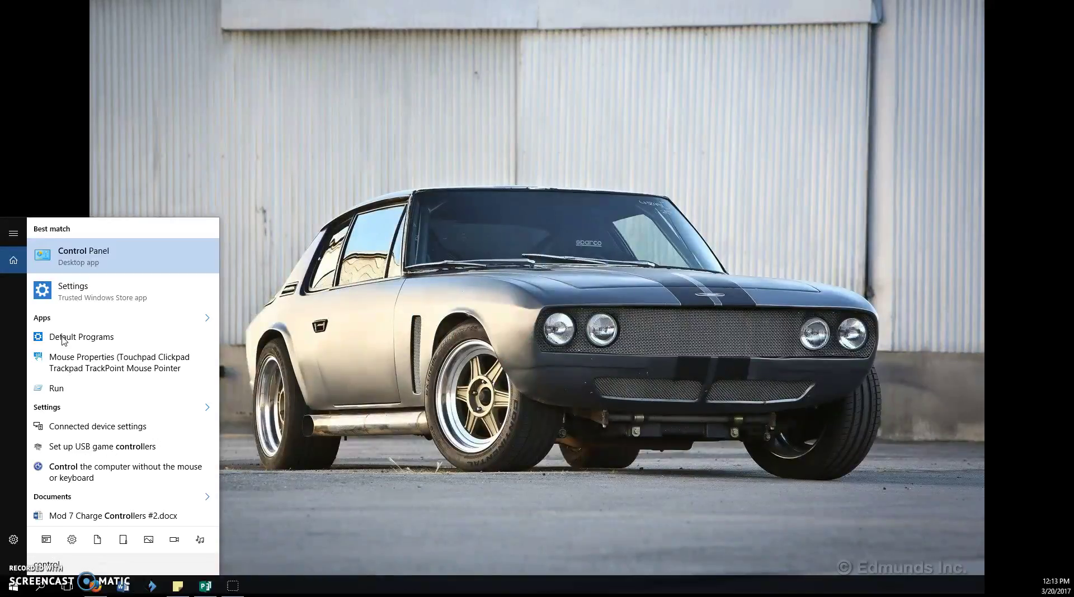
click(71, 272)
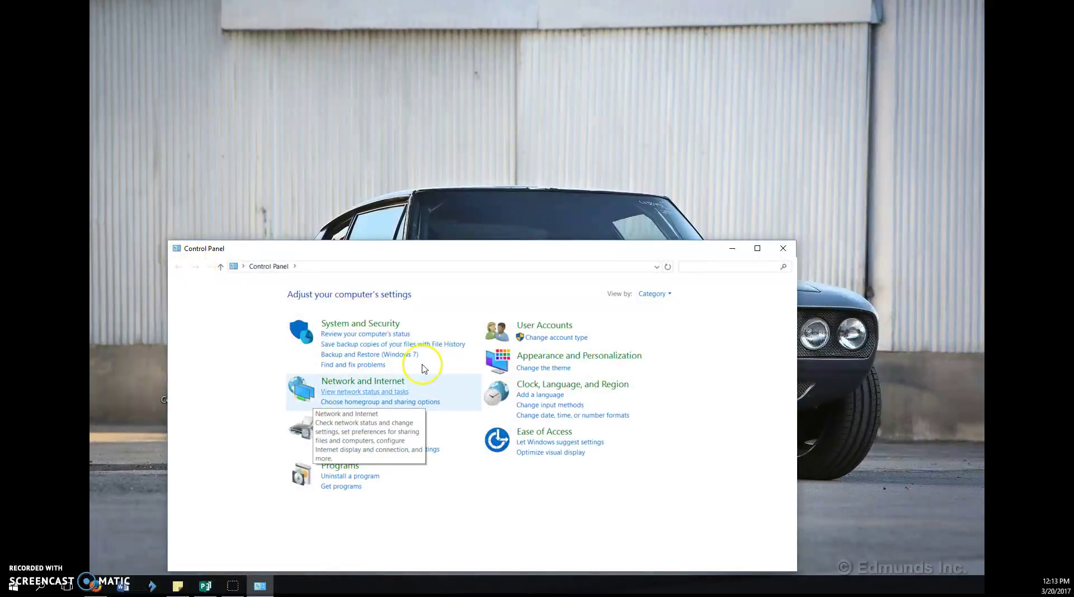
click(783, 249)
- Look at the Start menu once more, dismiss it, and switch back to Firefox with the Credit 1 screencasts page
click(17, 592)
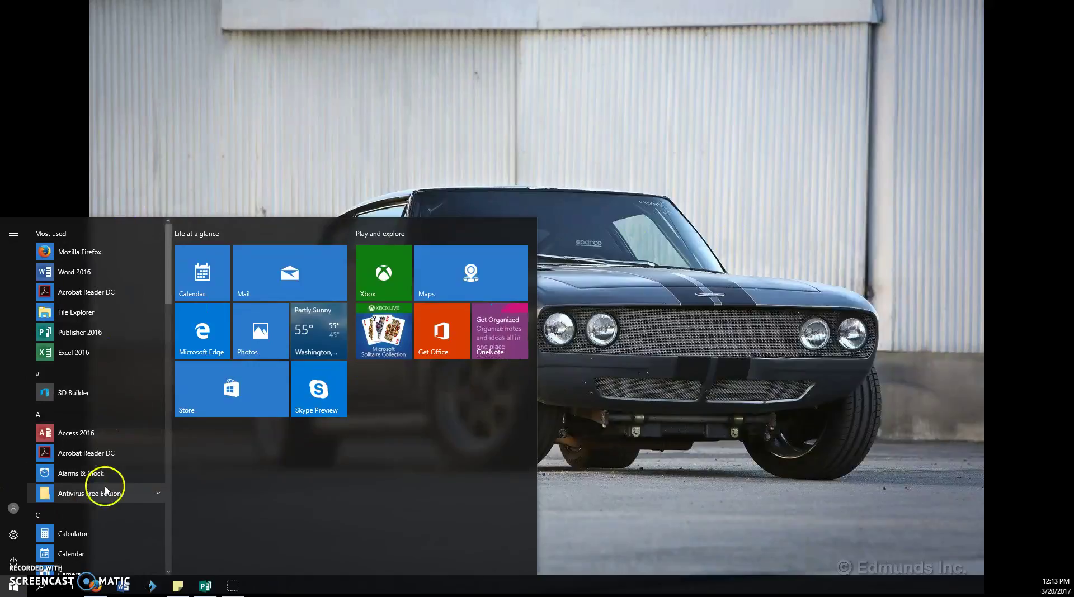
click(608, 123)
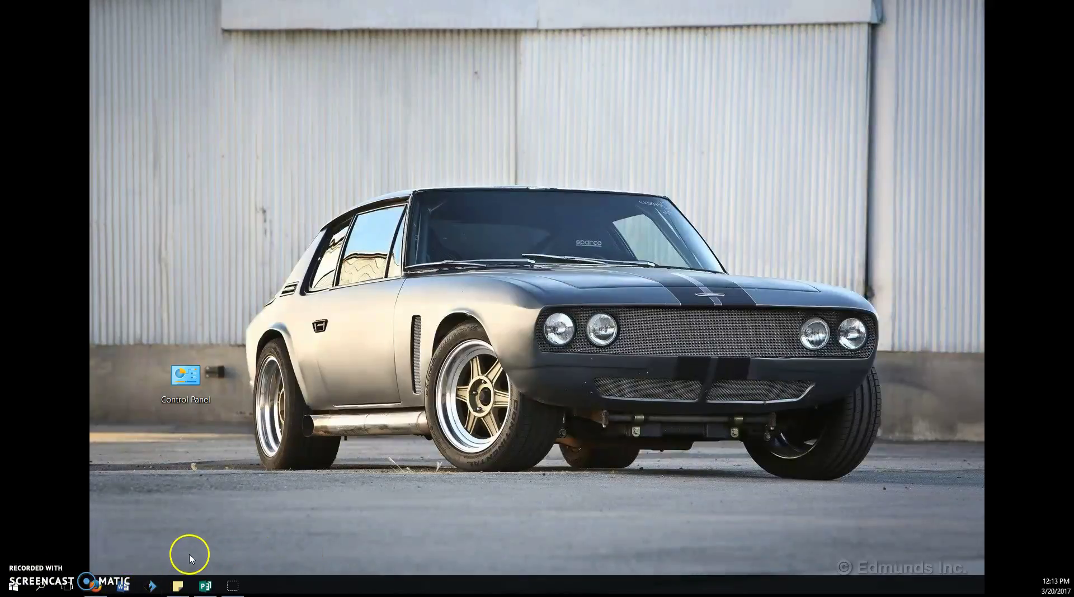
click(95, 585)
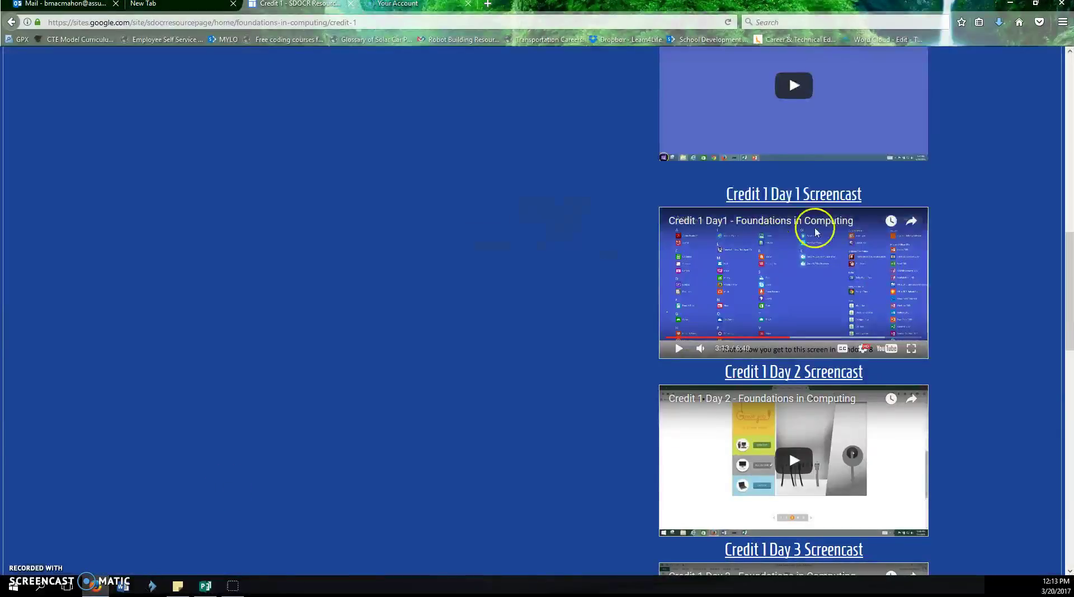